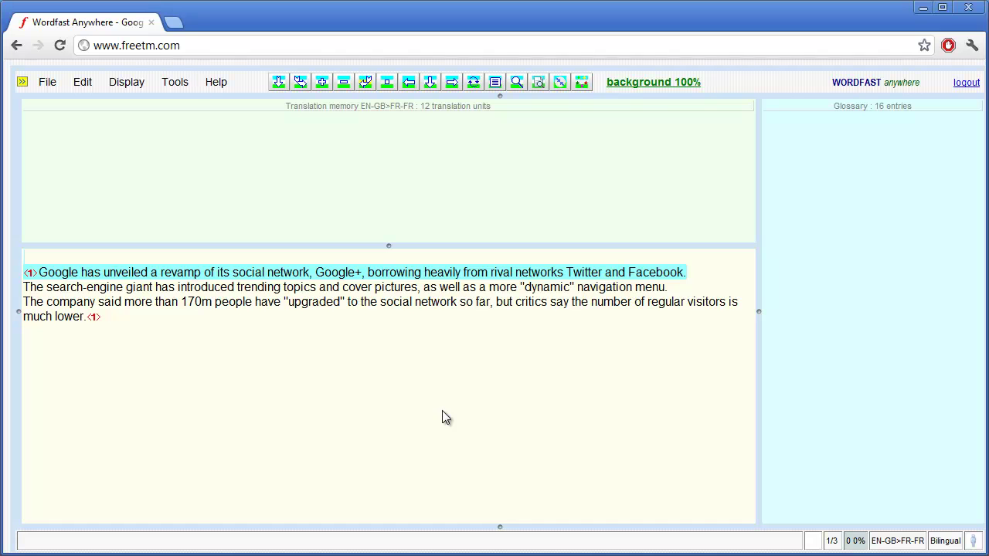
Step: Turn on machine translation for unmatched segments and enable the Microsoft and Google engines
left_click(582, 82)
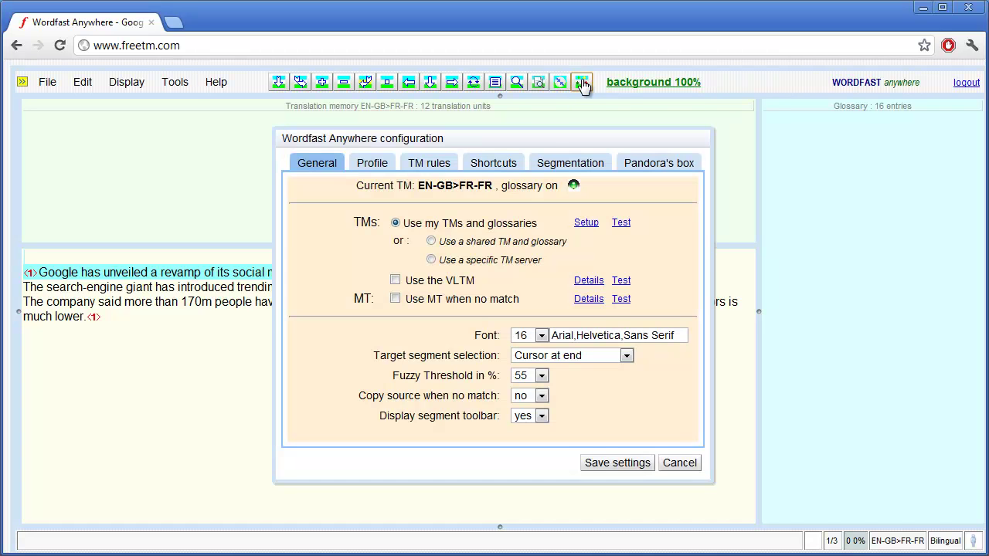
left_click(395, 300)
left_click(588, 300)
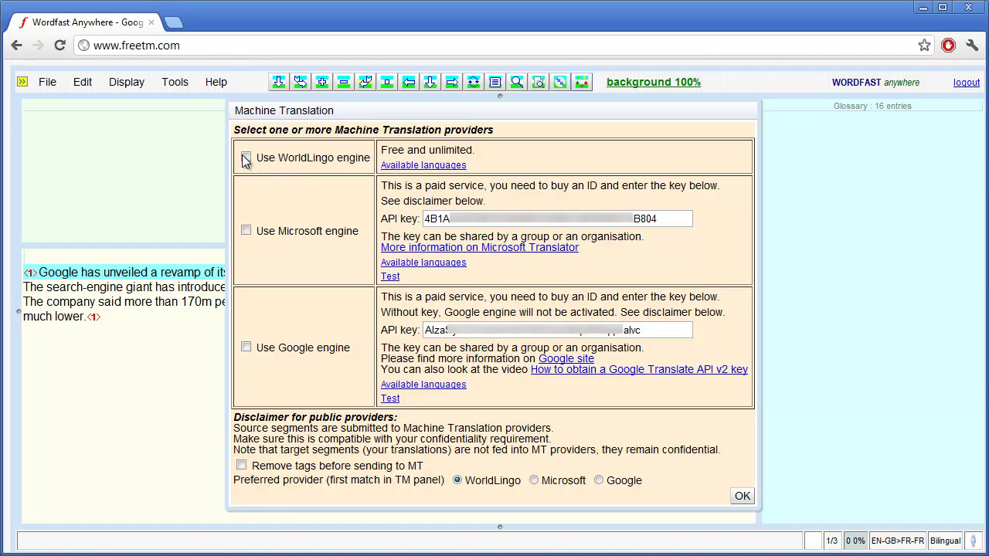
left_click(246, 231)
left_click(246, 348)
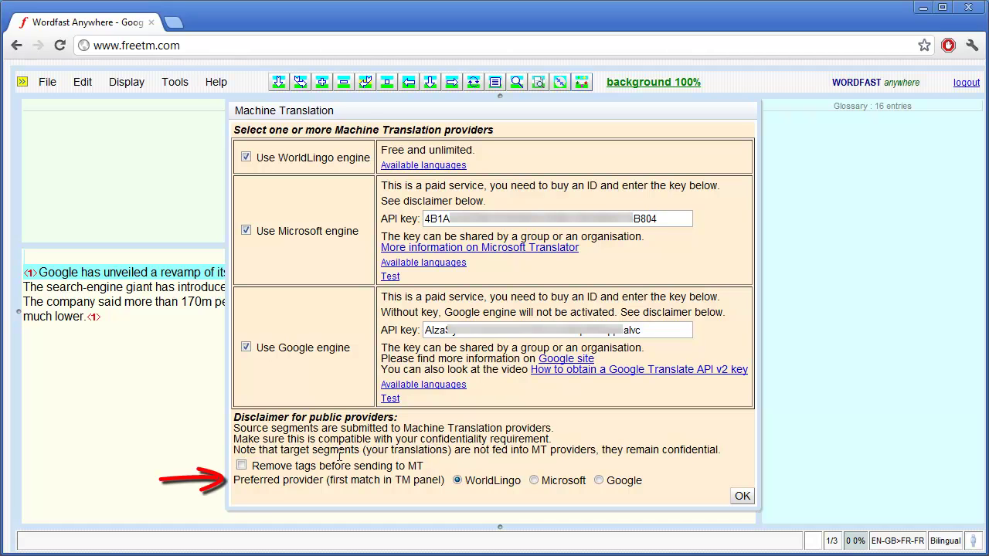
Step: Make Google the preferred MT provider and save the configuration settings
left_click(600, 481)
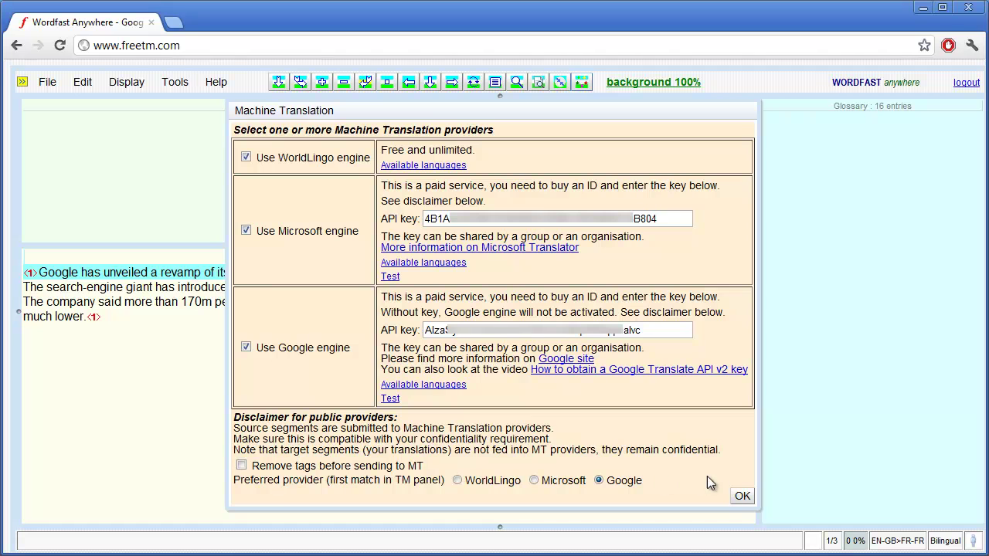
left_click(740, 495)
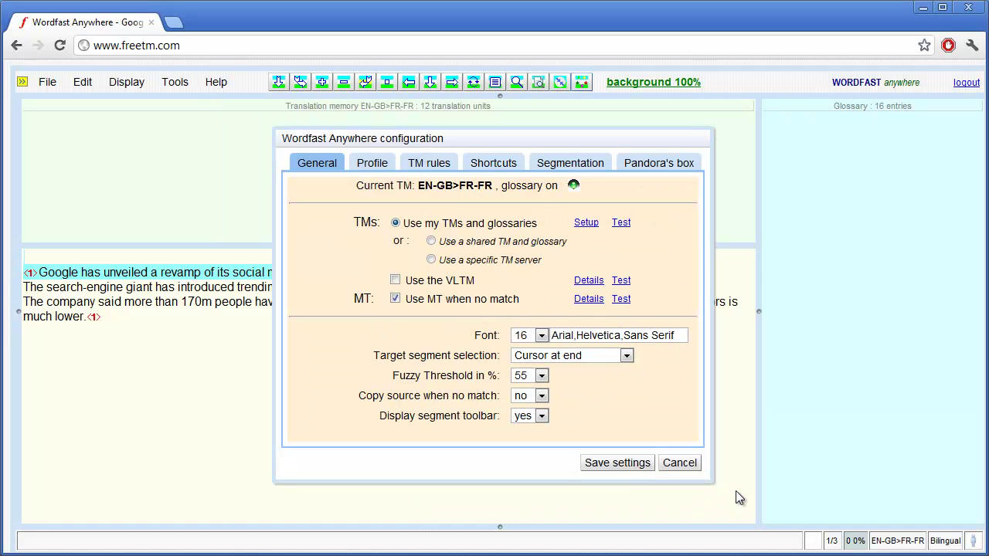
left_click(623, 469)
left_click(672, 388)
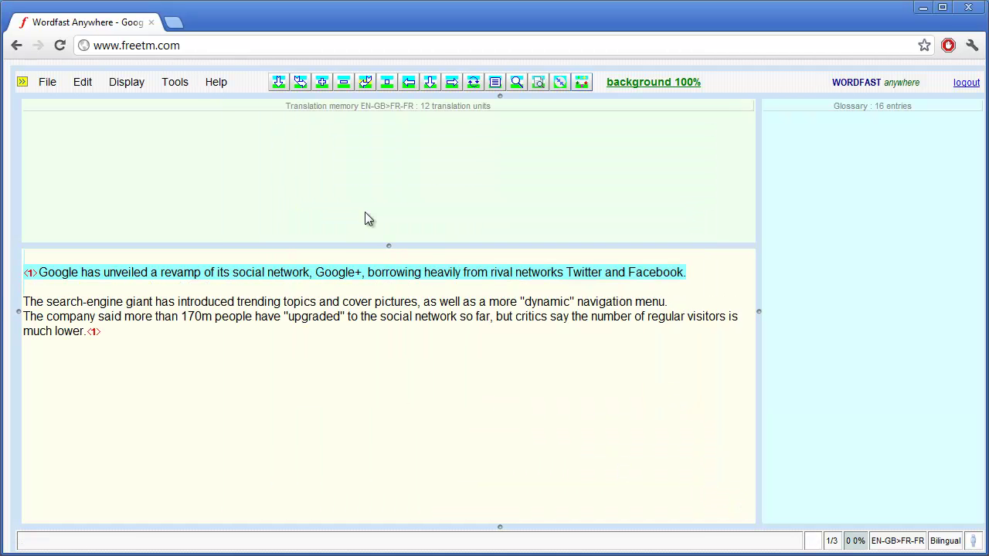
Step: Compare the WorldLingo, Microsoft and Google suggestions for sentence 1, keeping Google's
left_click(279, 82)
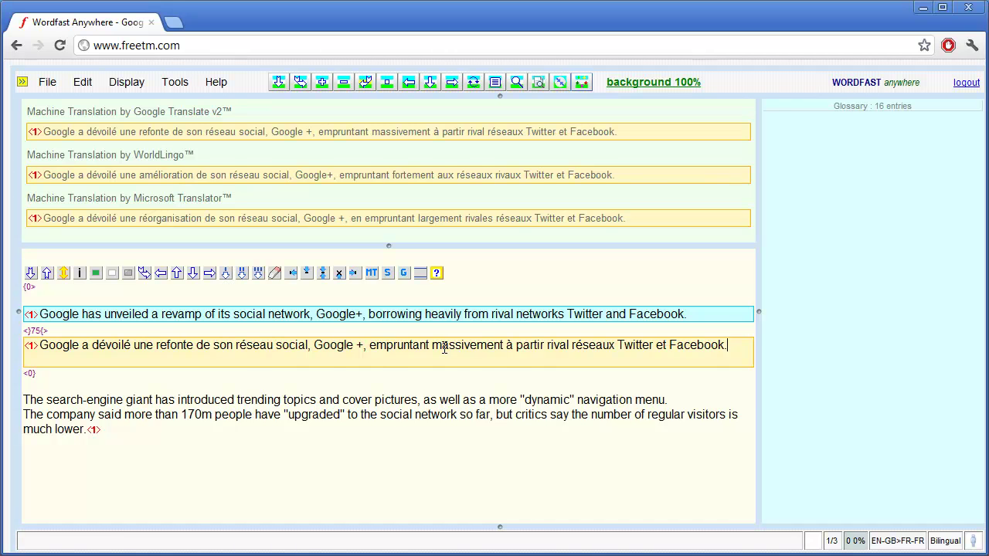
key("alt+Down")
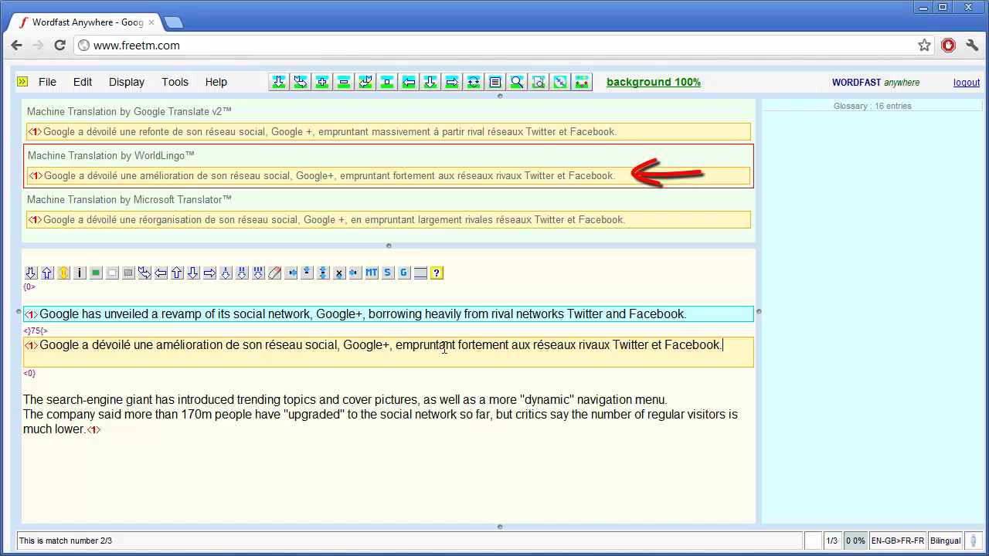
key("alt+Down")
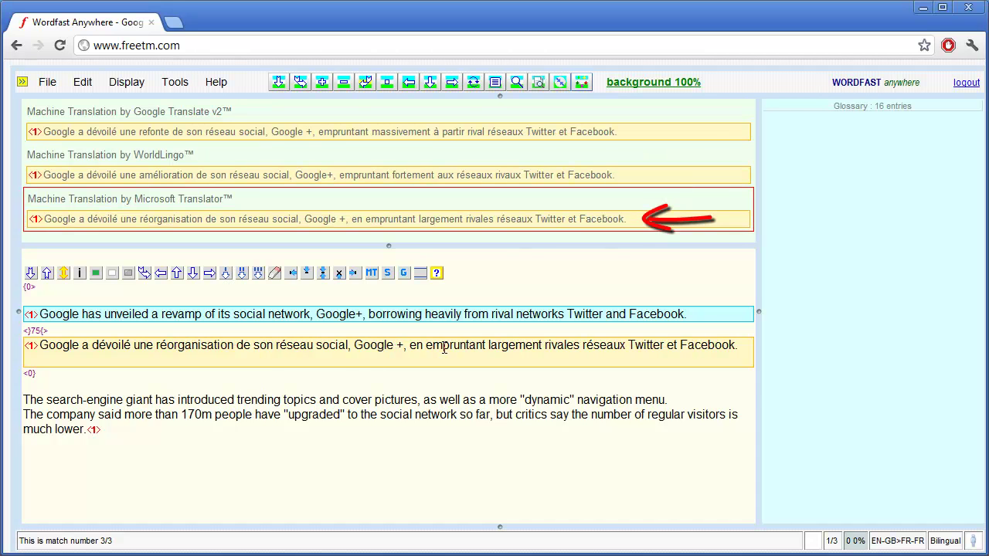
key("alt+Up")
key("alt+Up")
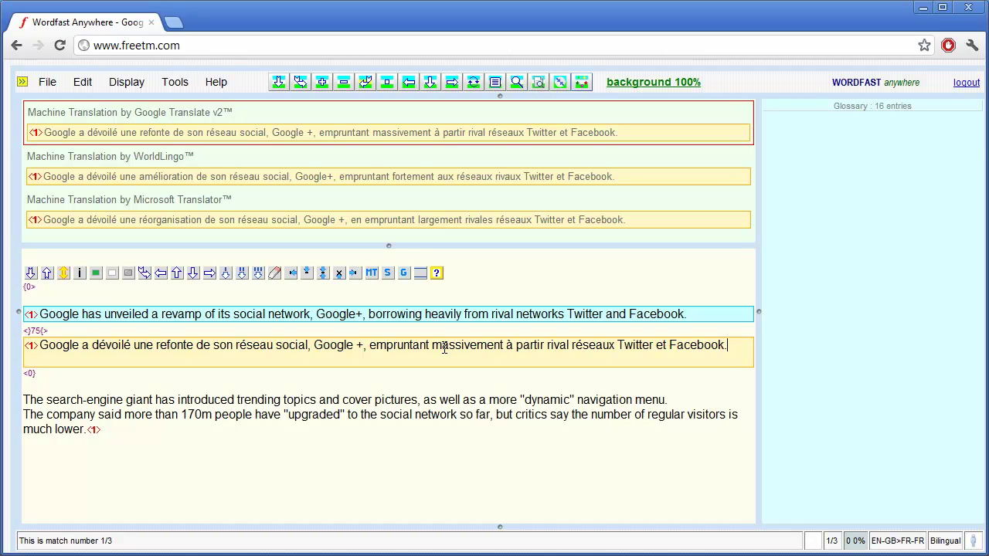
Step: Correct the draft to read 'empruntant massivement aux réseaux rivaux' and commit it
left_click(506, 345)
key("shift+Right")
key("shift+Right")
key("shift+Right")
key("shift+Right")
key("shift+Right")
key("shift+Right")
key("shift+Right")
key("shift+Right")
key("shift+Right")
key("shift+Right")
key("shift+Right")
key("shift+Right")
key("shift+Right")
key("shift+Right")
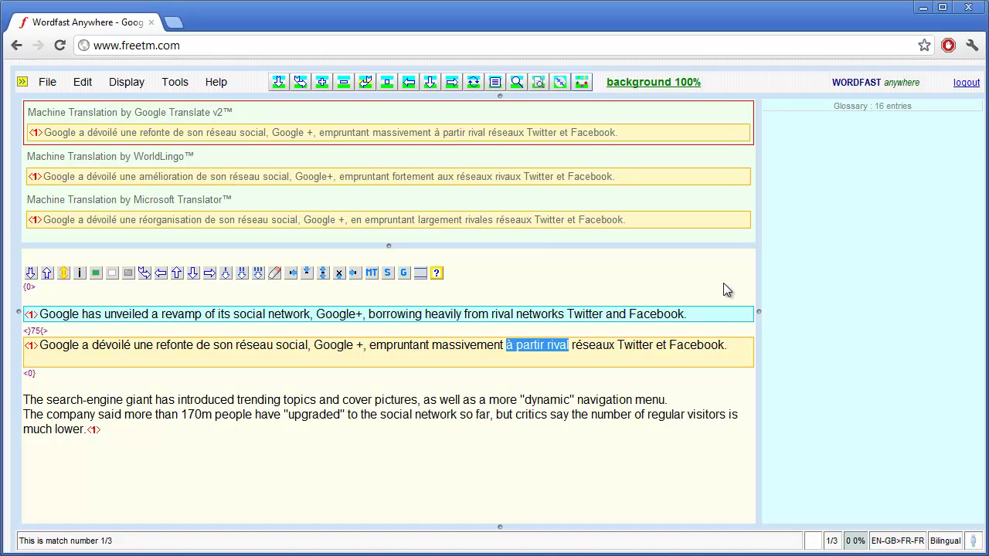
type("aux")
key("ctrl+Right")
type("rivaux")
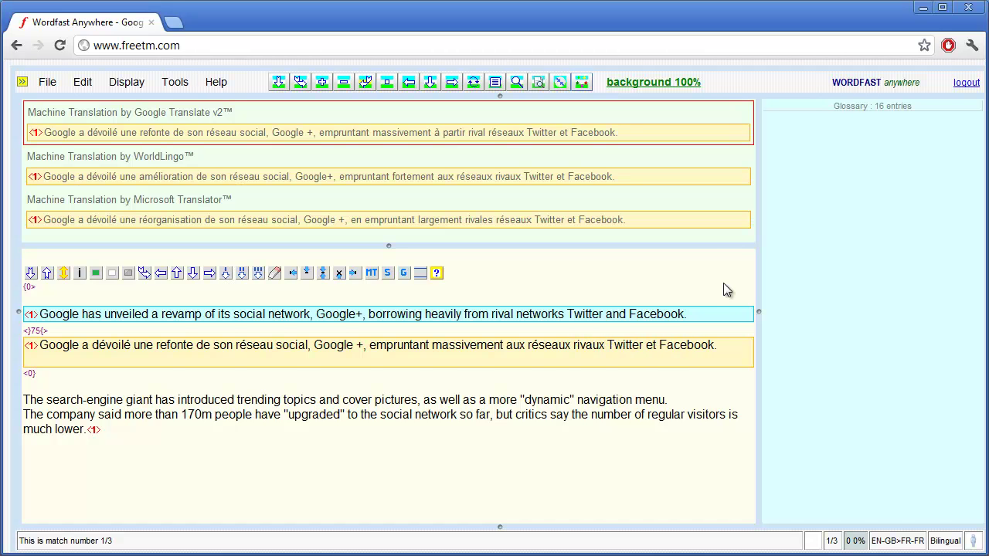
key("alt+Down")
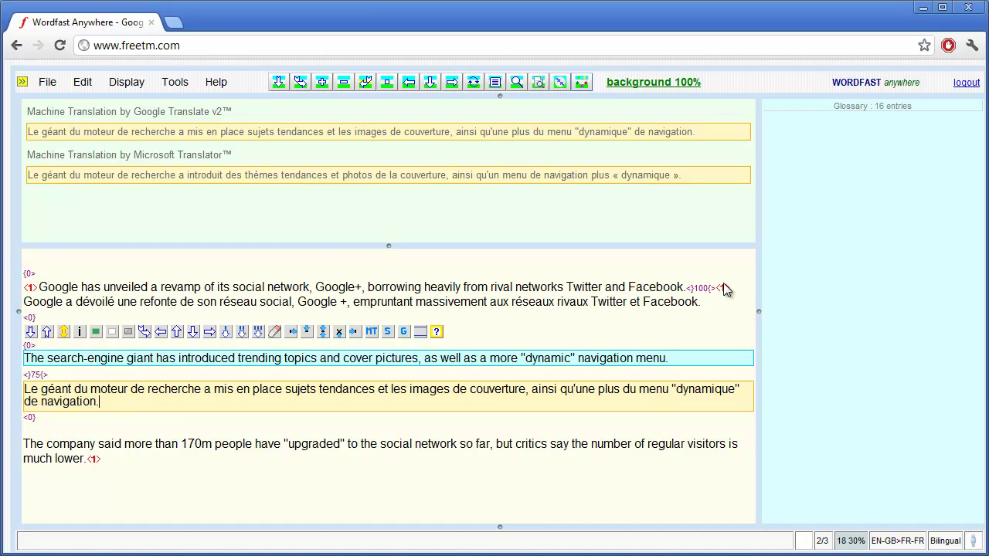
Step: Commit Google's translations for sentences 2 and 3 and dismiss the end-of-translation notice
key("alt+Down")
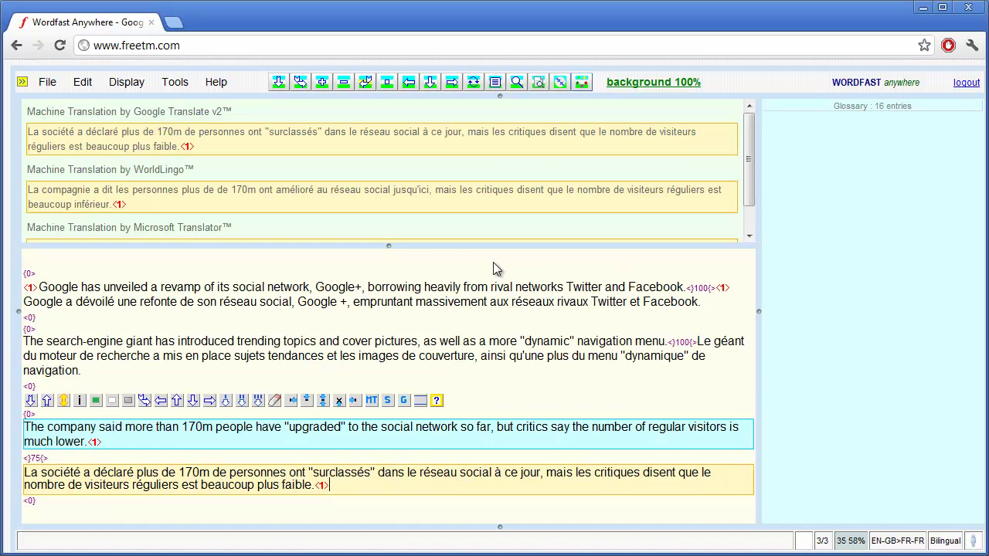
left_click_drag(389, 246, 384, 276)
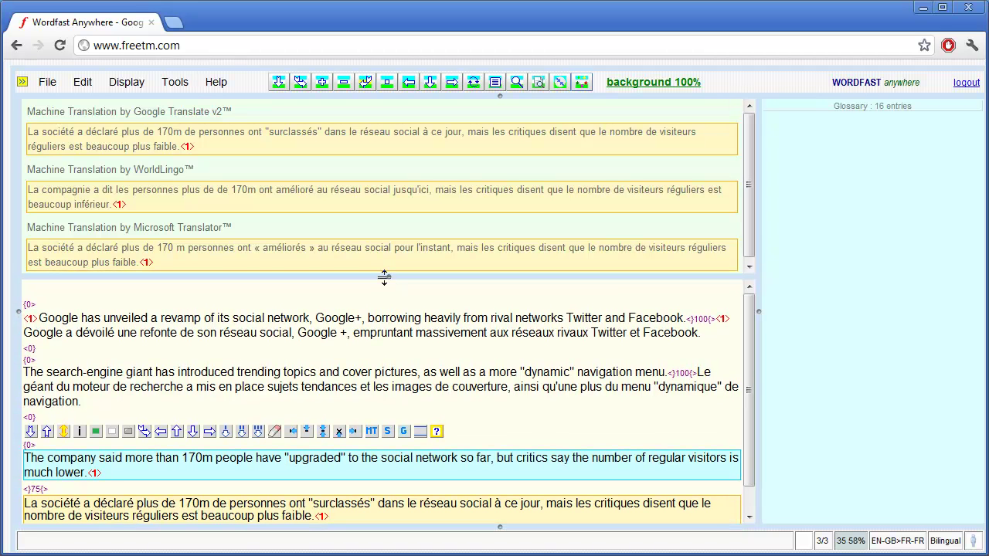
key("alt+Down")
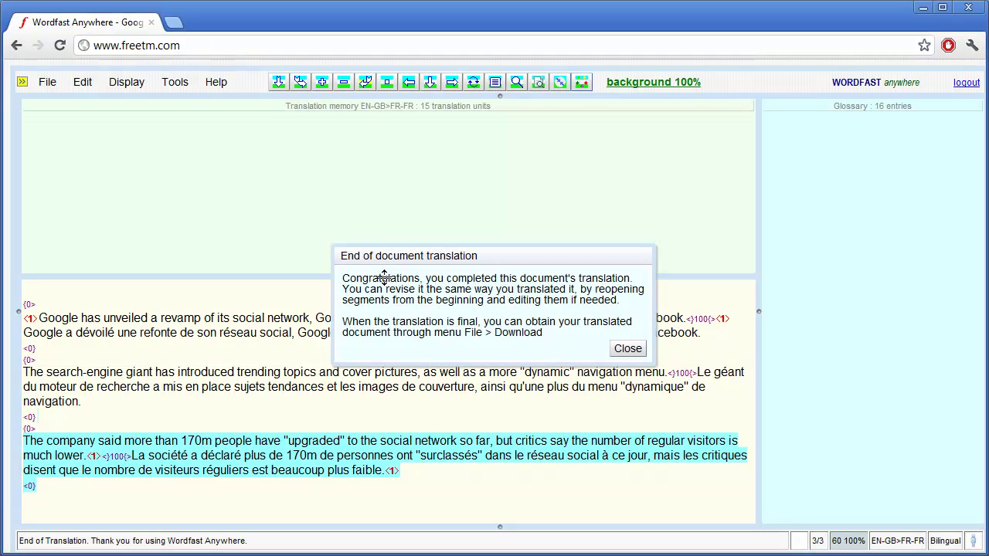
left_click(627, 349)
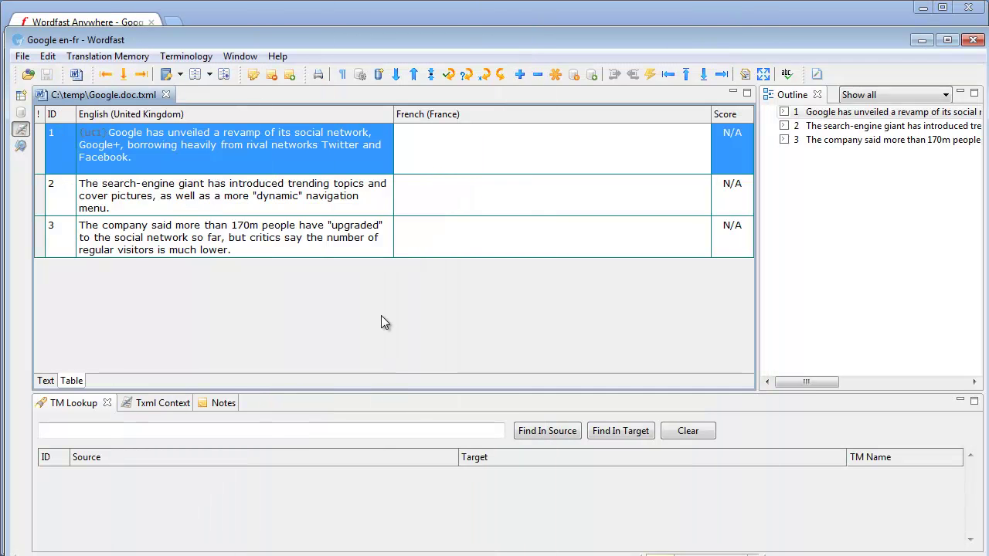
Step: Set Google Translate as the primary MT engine and enable Microsoft Translator in Preferences
left_click(49, 57)
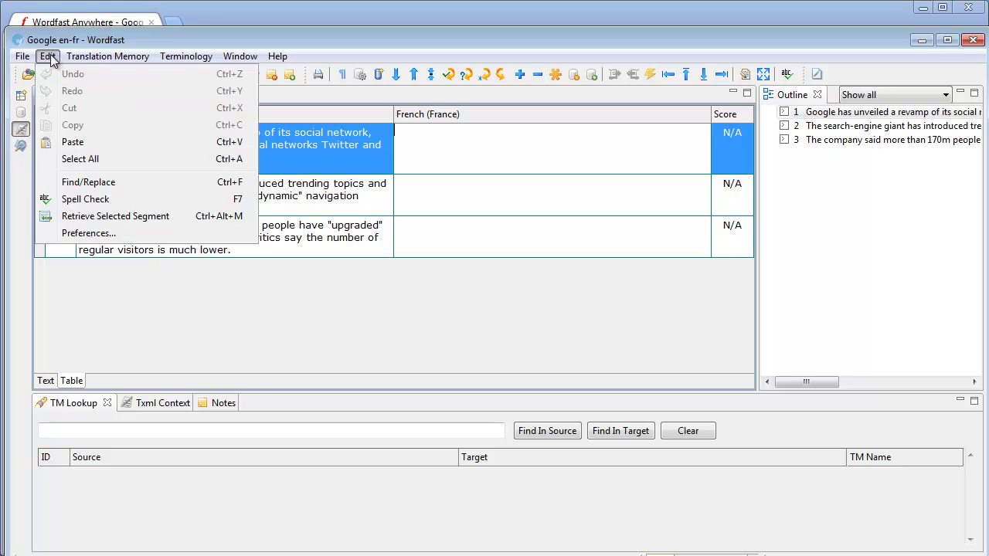
left_click(89, 235)
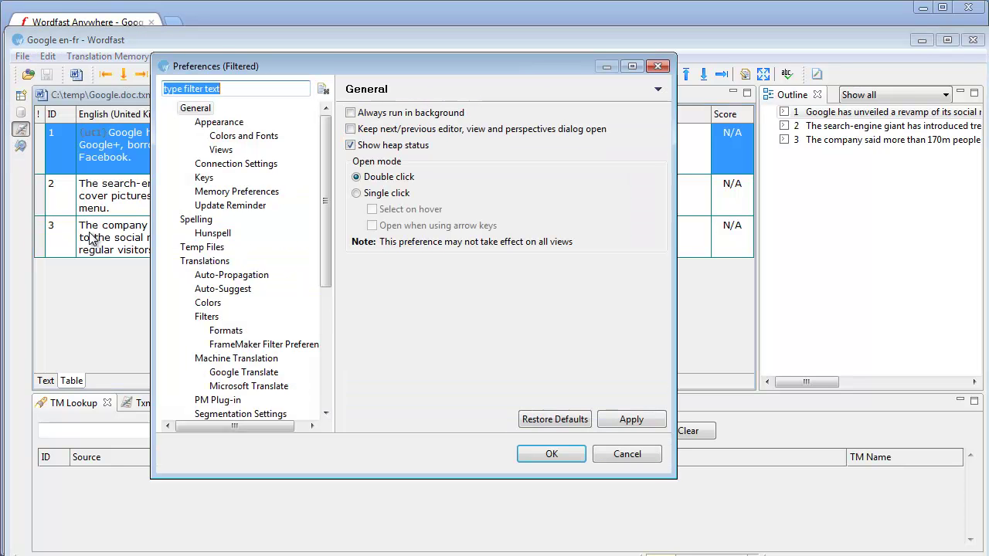
left_click(221, 360)
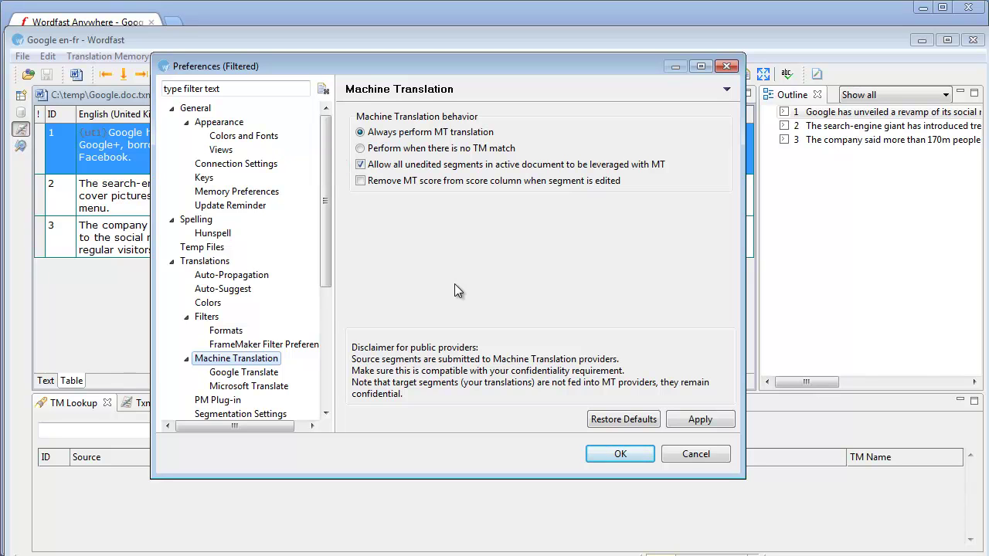
left_click(242, 374)
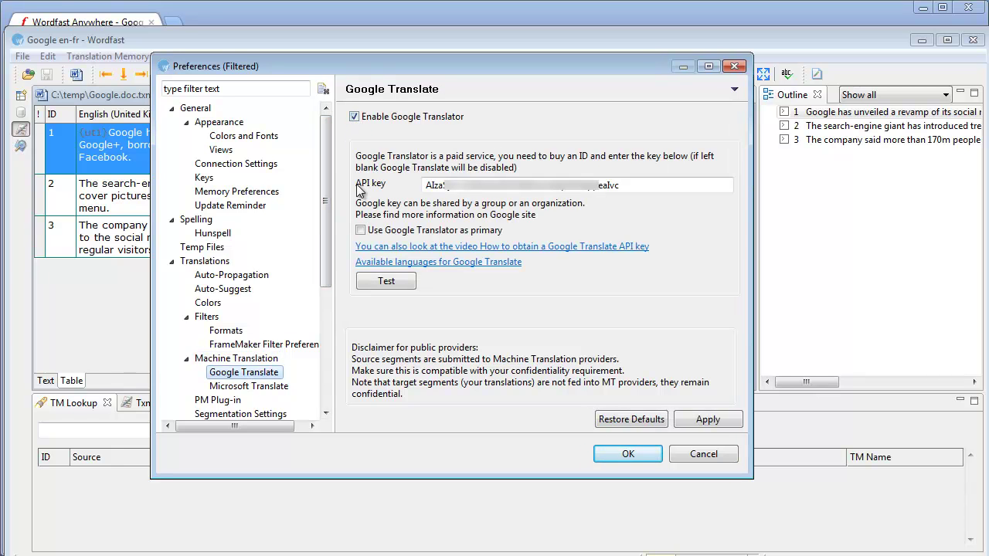
left_click(361, 230)
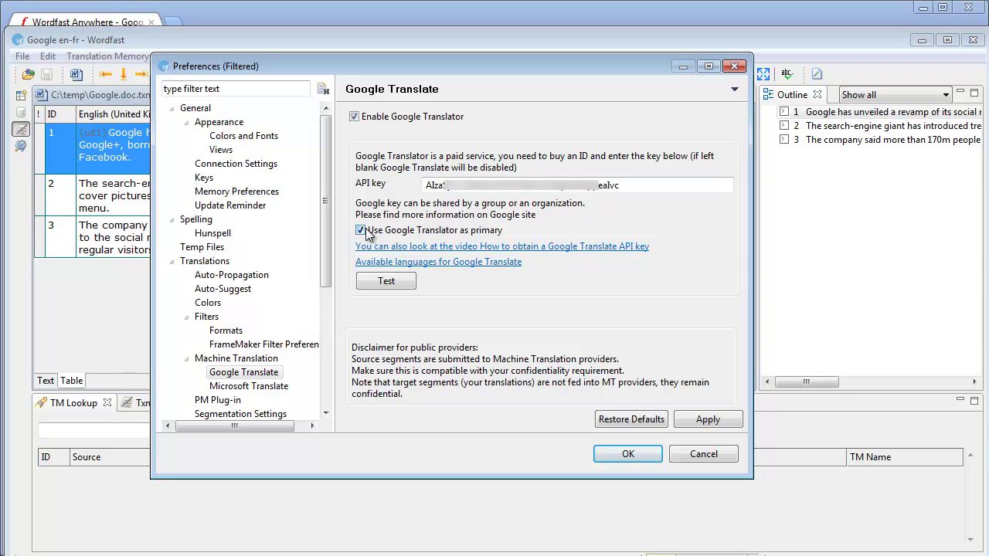
left_click(246, 388)
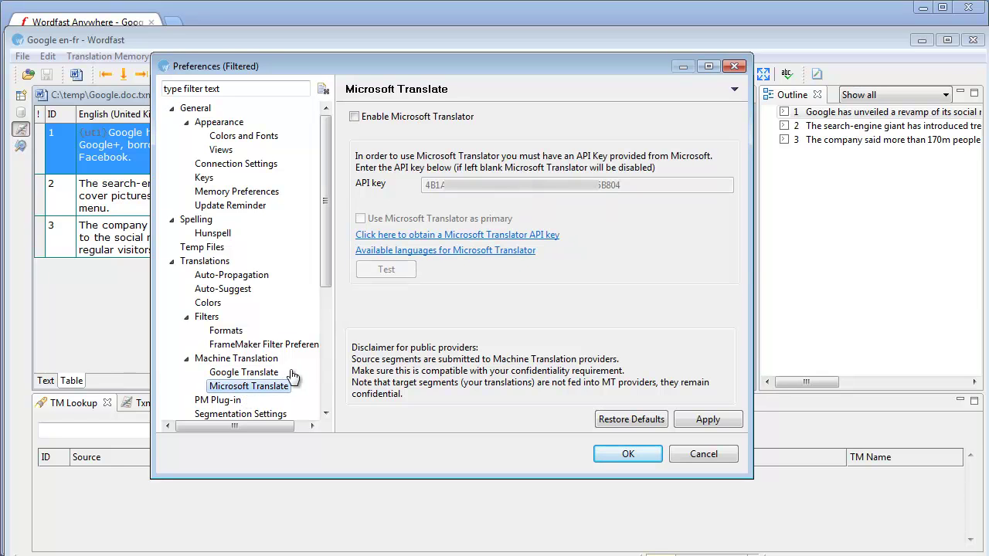
left_click(355, 117)
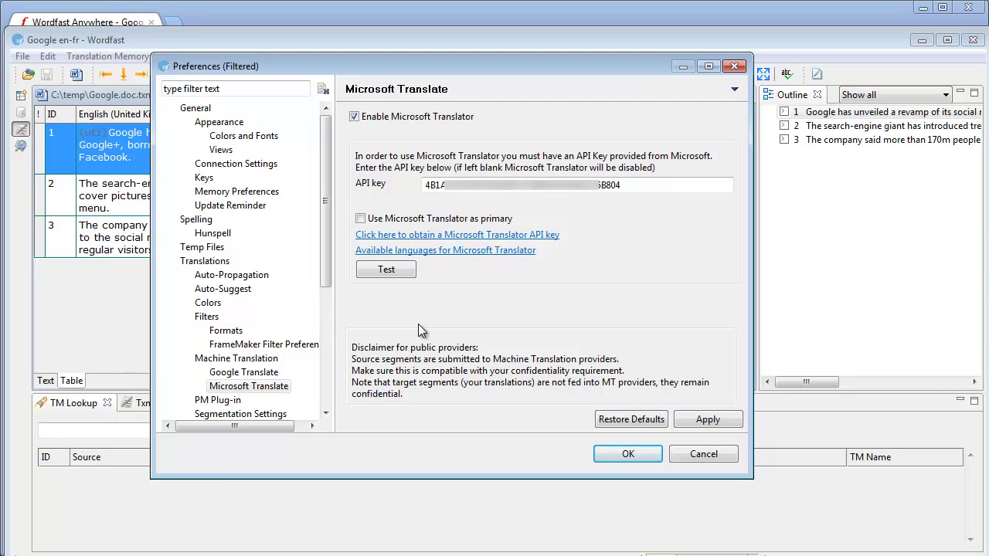
left_click(628, 454)
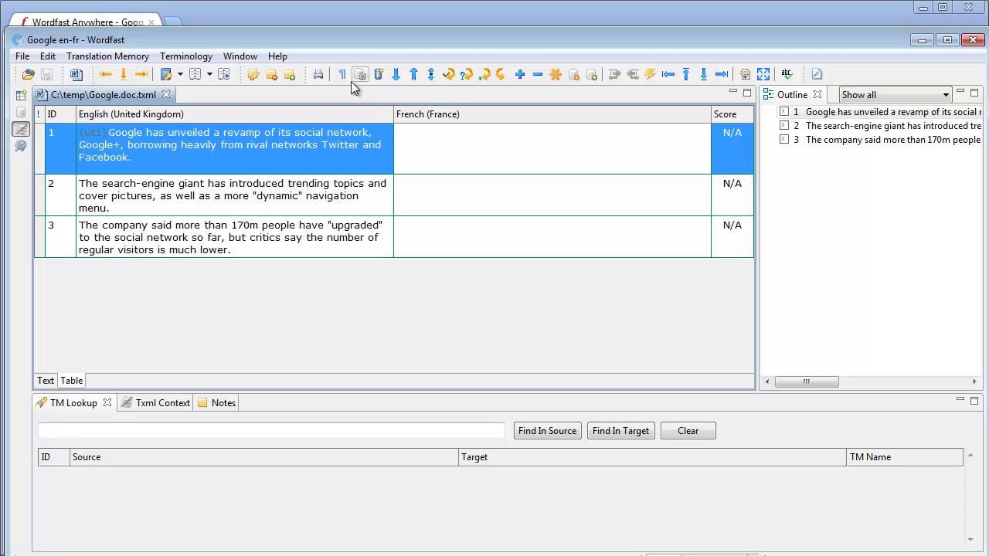
Step: Browse the translation memory commands without choosing one
left_click(101, 59)
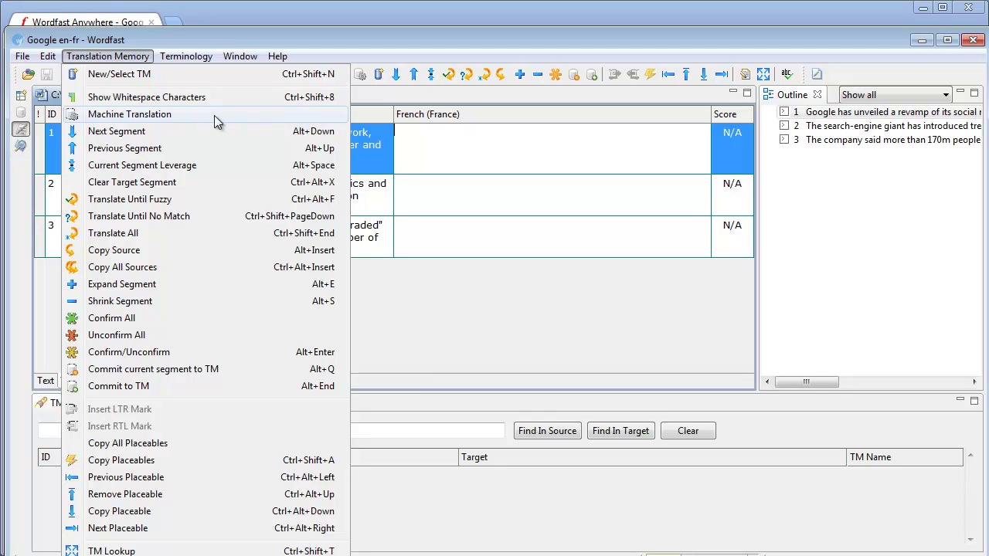
left_click(473, 302)
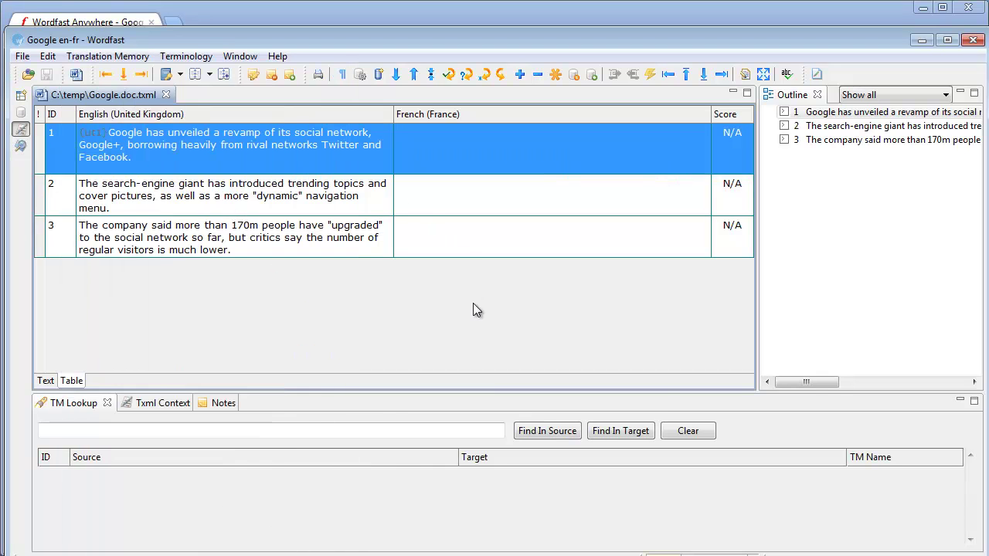
left_click(48, 58)
left_click(77, 234)
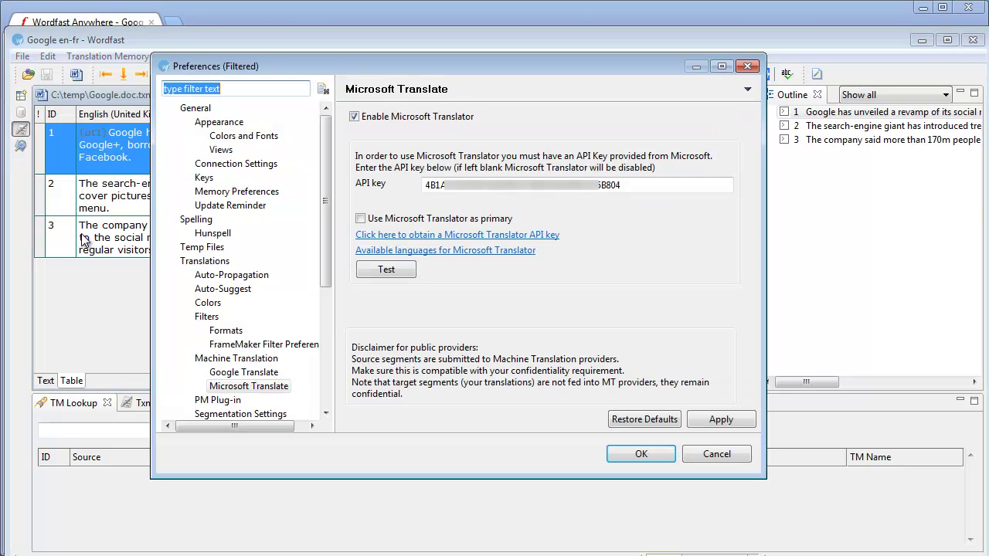
Step: Bind Alt+Home to the Machine Translation command in the Keys preferences and confirm
left_click(204, 178)
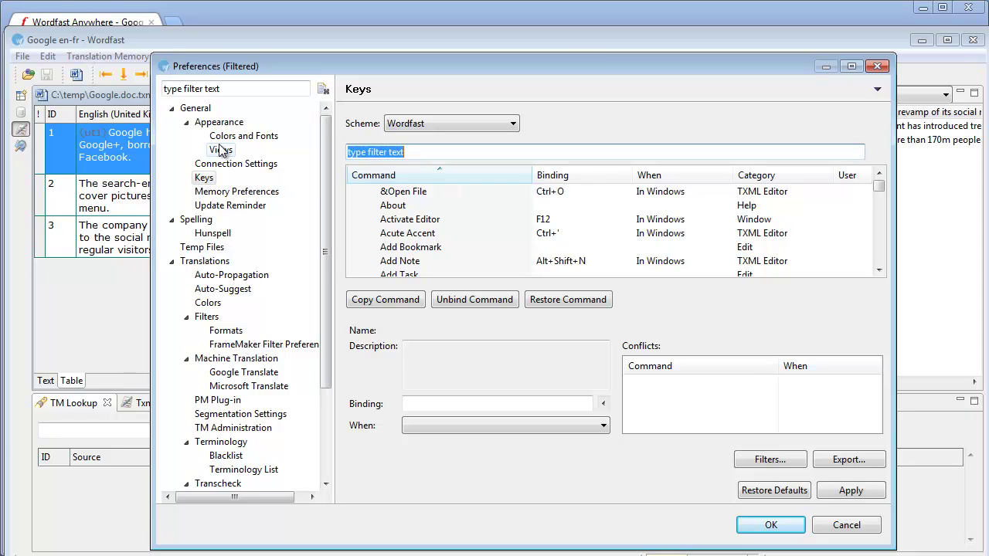
type("chine")
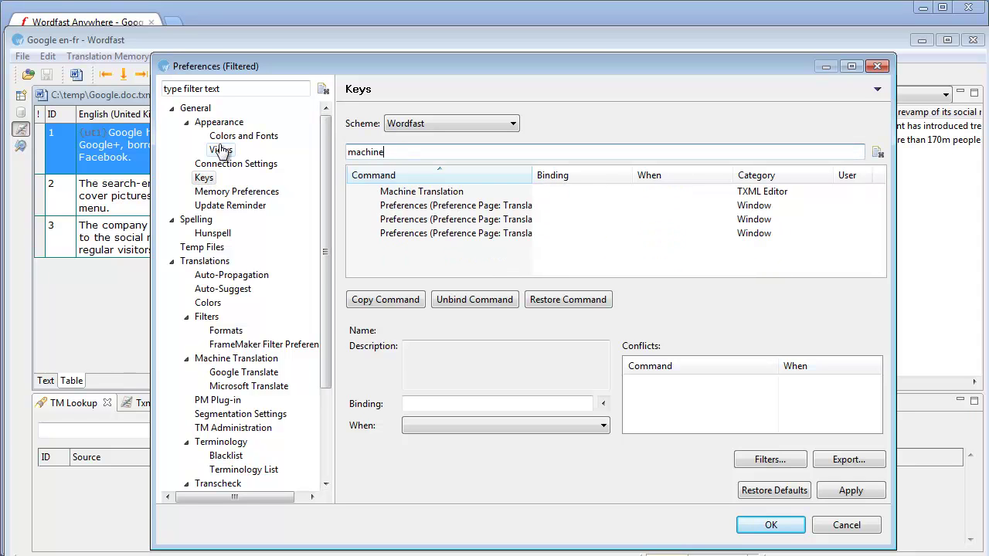
left_click(425, 195)
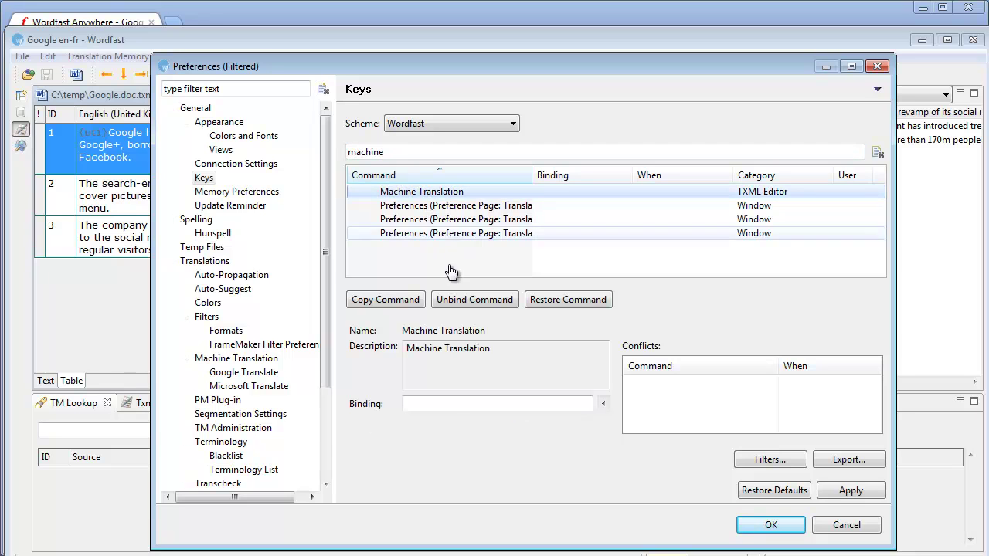
left_click(442, 403)
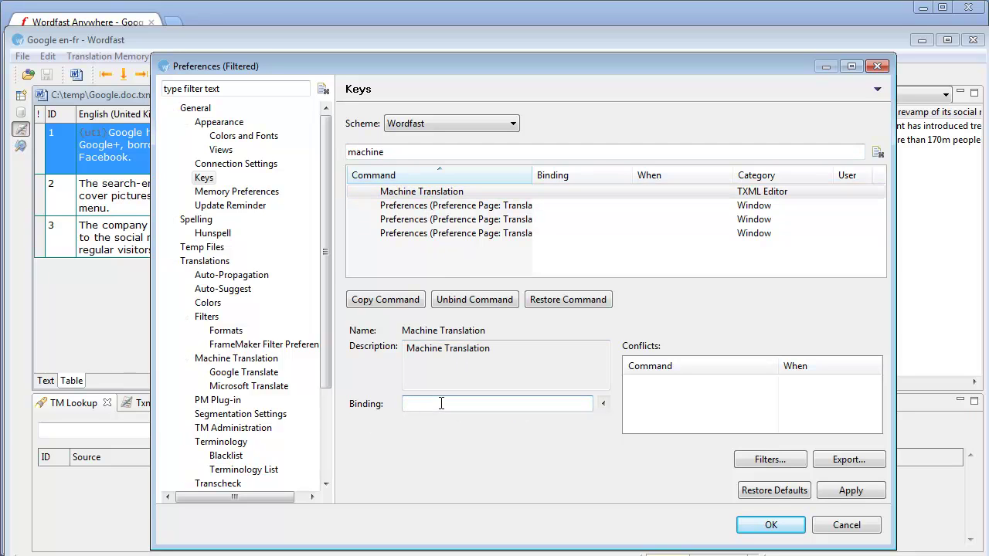
key("alt+Home")
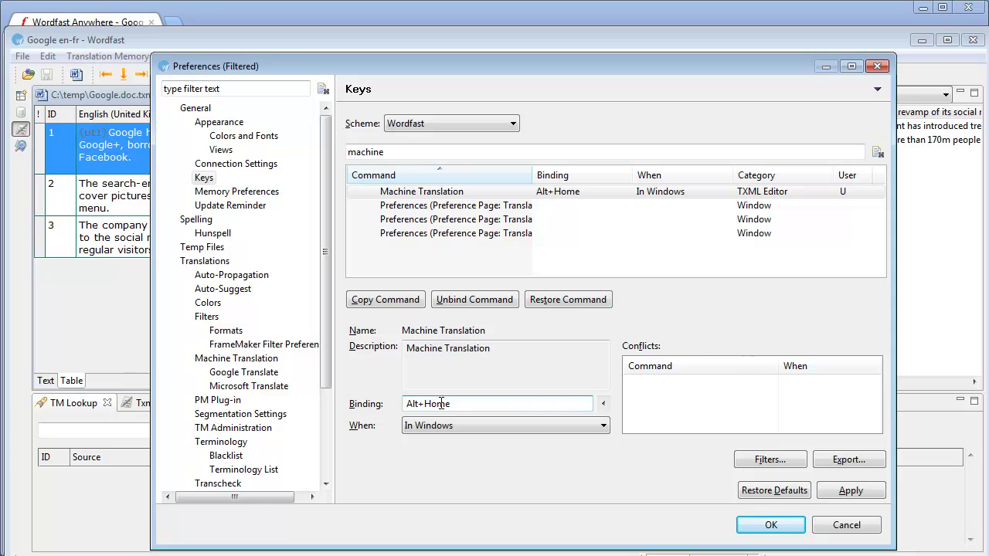
left_click(765, 521)
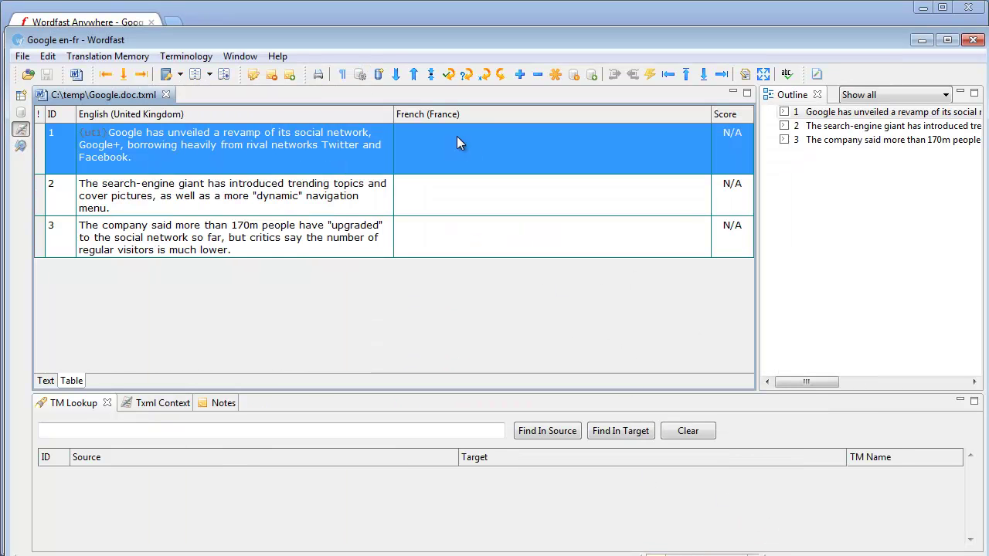
Step: Fetch MT for segment 1, compare Microsoft with Google, keep Google, then fill segments 2 and 3
left_click(435, 134)
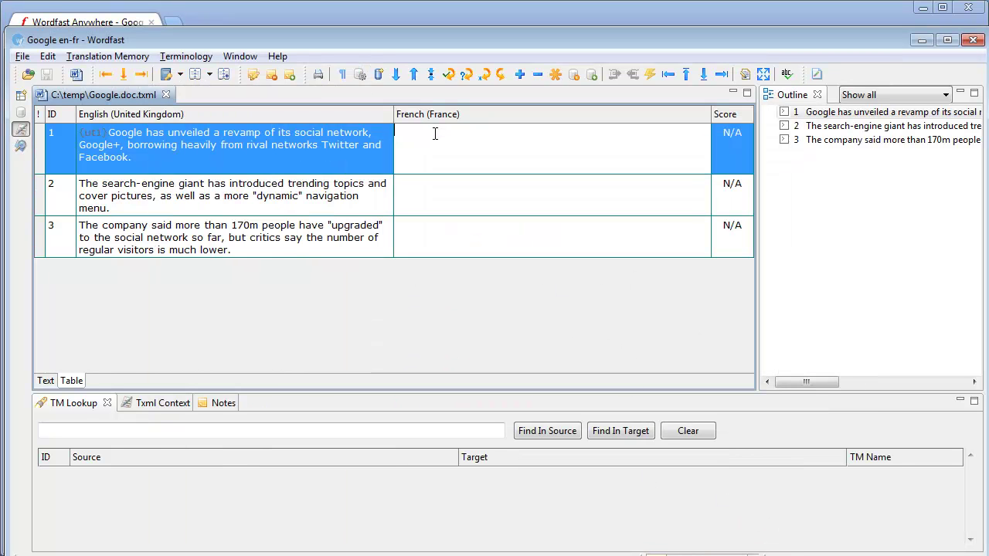
key("alt+Home")
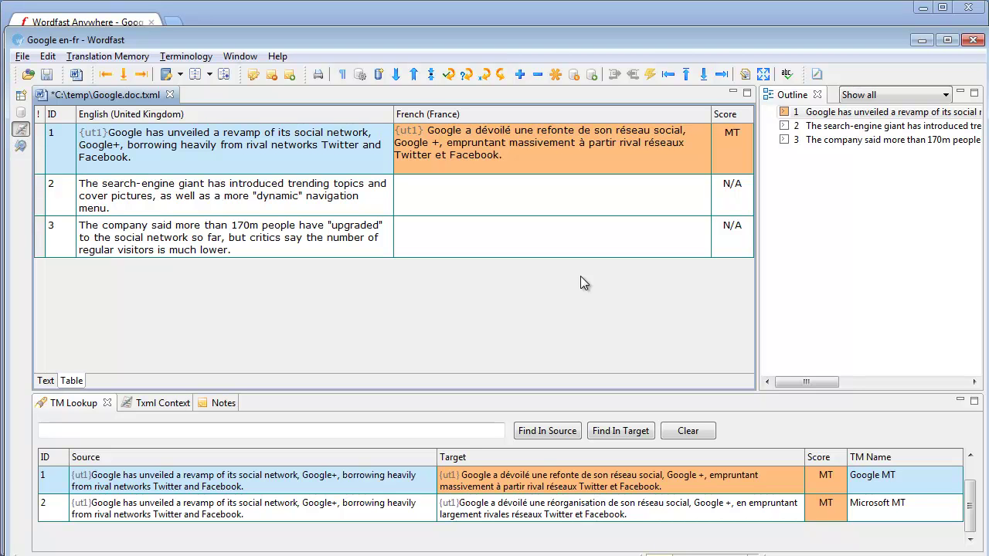
key("alt+Down")
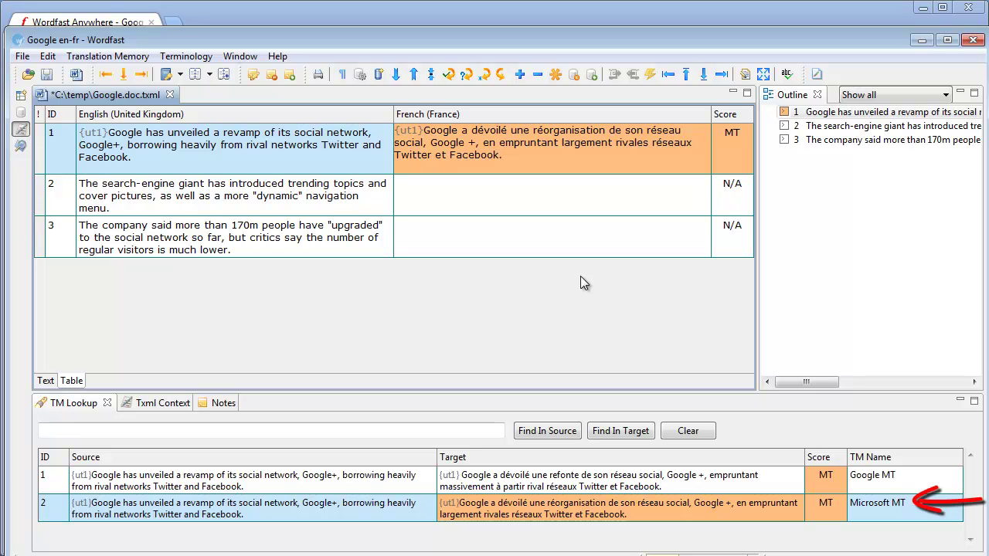
key("alt+Up")
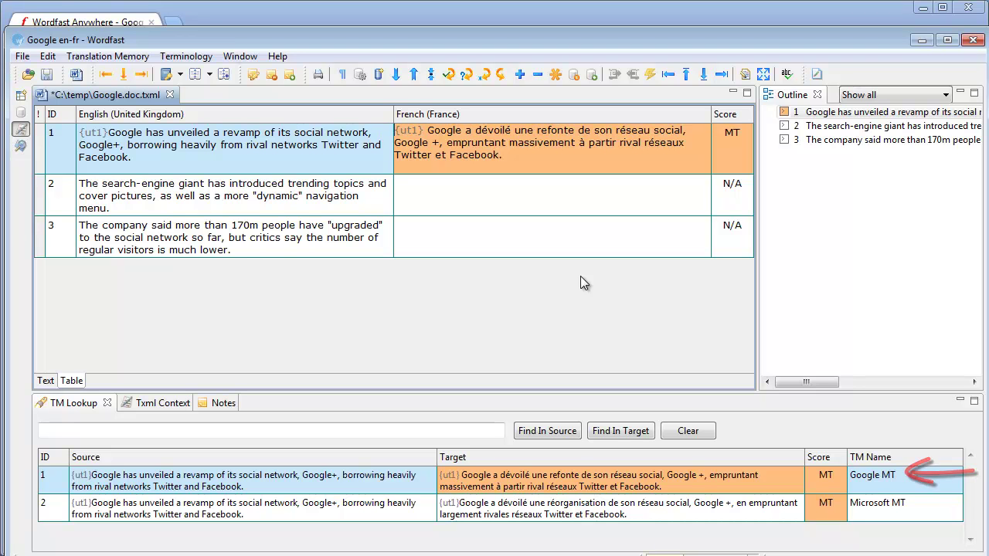
key("alt+Down")
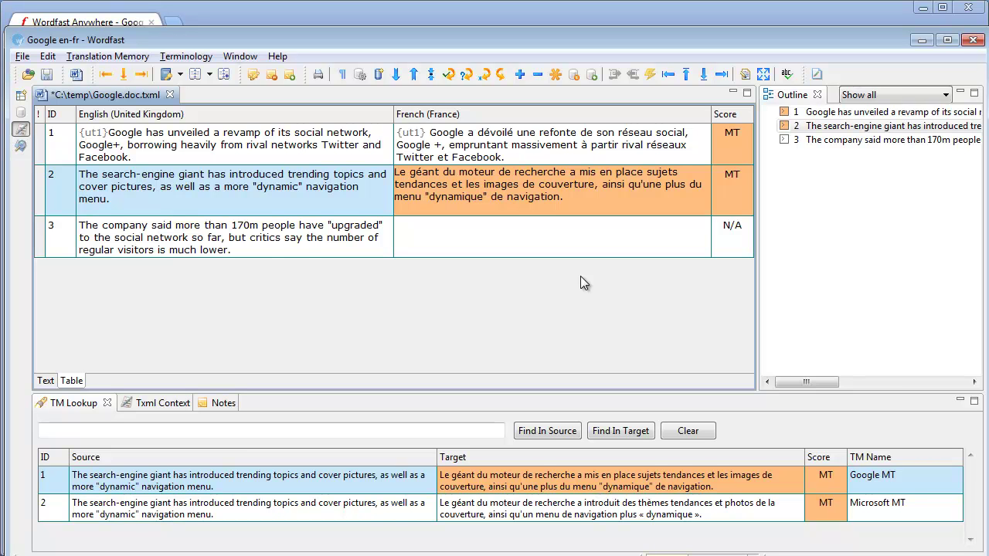
key("alt+Down")
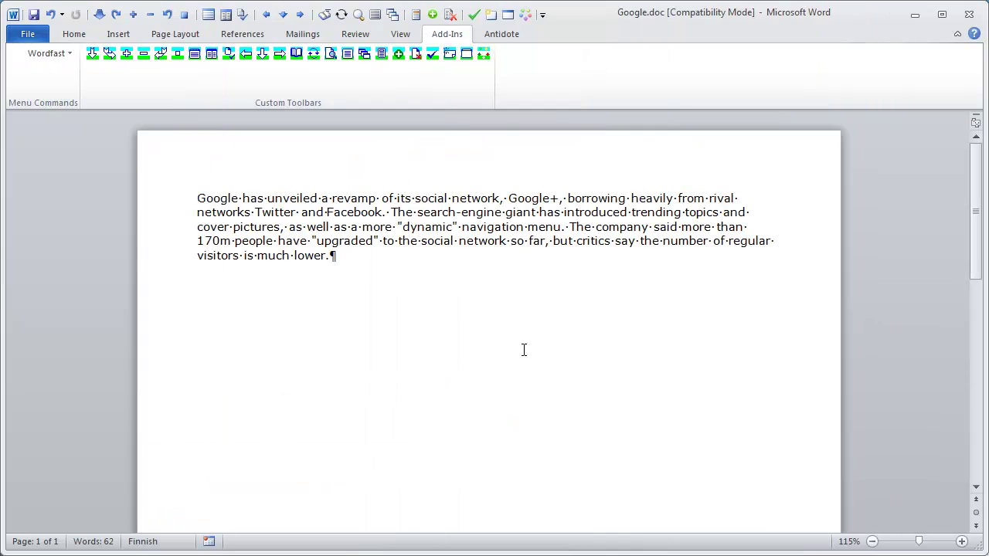
Step: Review Wordfast's MT setup (Google, Microsoft, WorldLingo, threshold 95) and reach the AutoComplete options
left_click(483, 53)
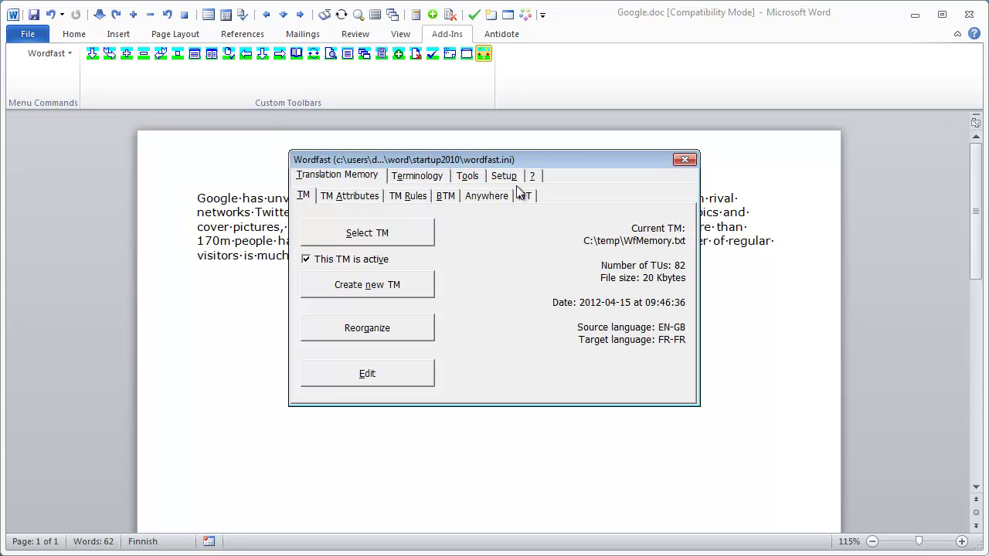
left_click(528, 198)
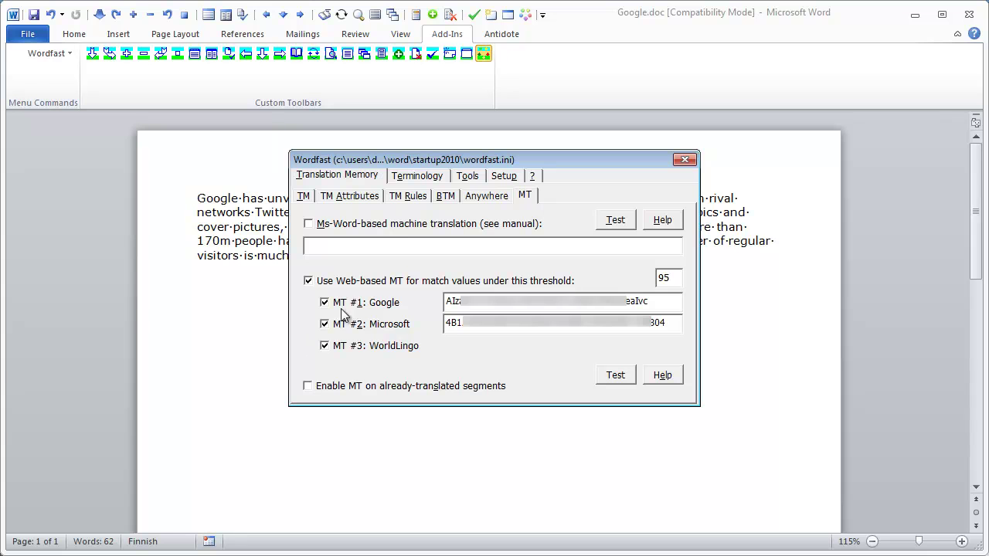
left_click(503, 176)
left_click(453, 197)
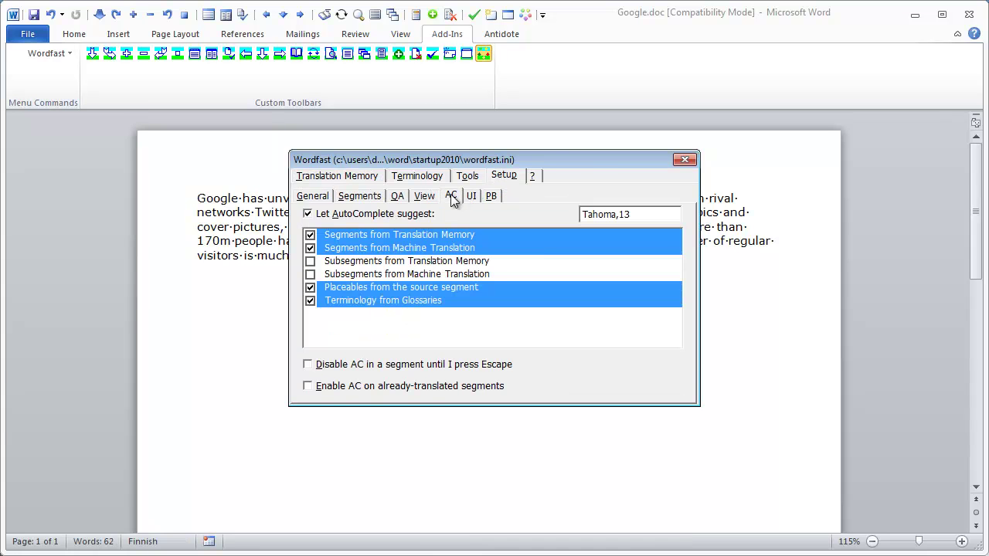
Step: Tick 'Subsegments from Machine Translation' for AutoComplete and save the Wordfast settings
left_click(311, 275)
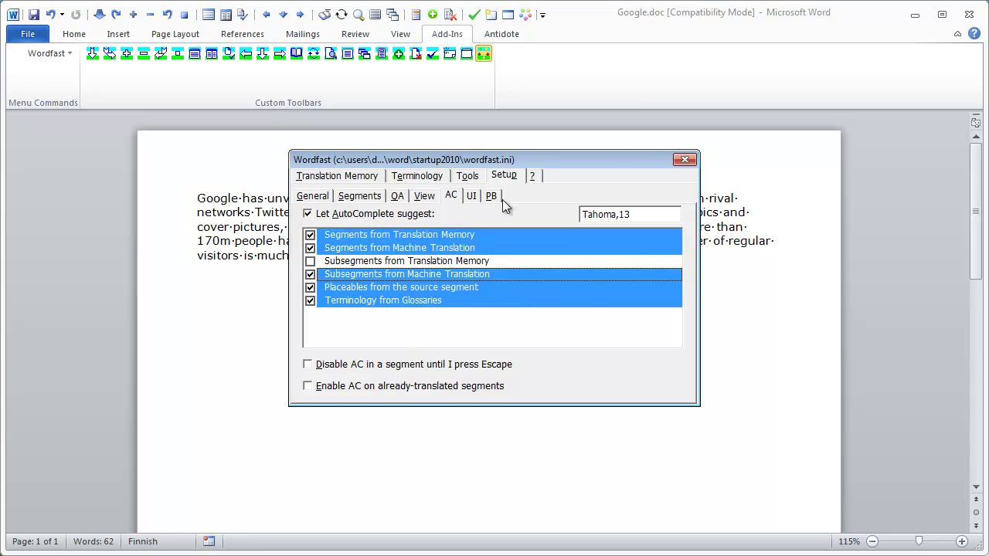
left_click(685, 161)
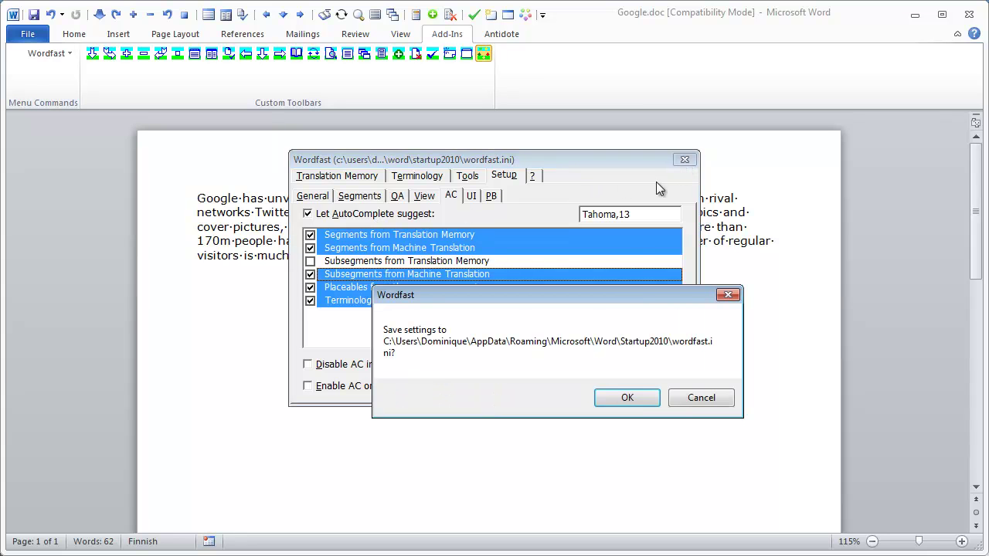
left_click(632, 398)
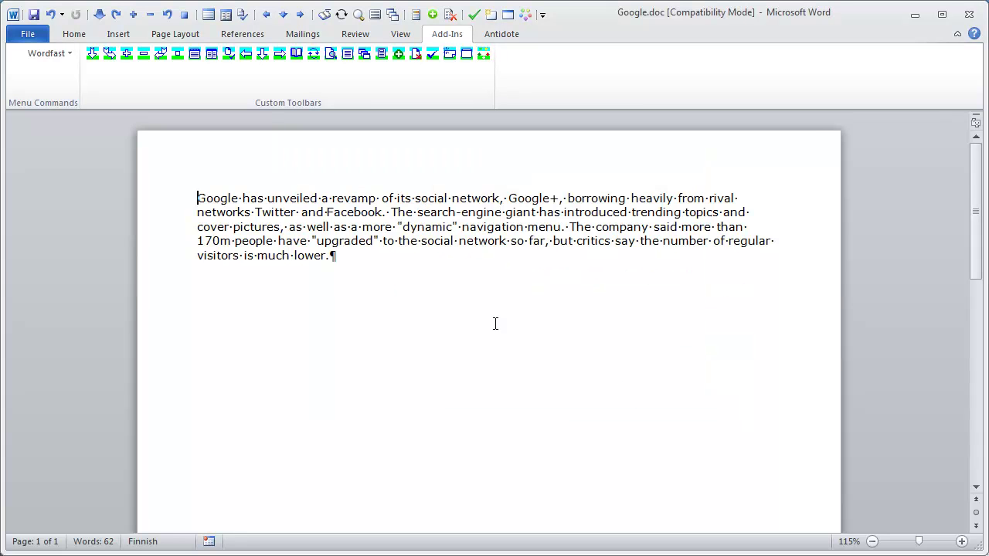
left_click(221, 199)
Step: Translate sentence 1 with the first (Google) MT suggestion after browsing all three
key("alt+Down")
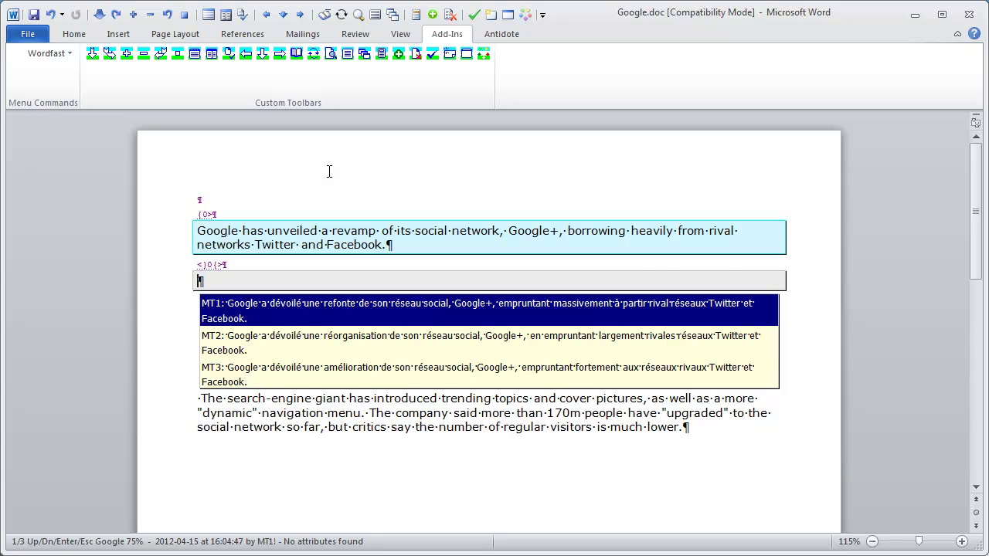
key("Down")
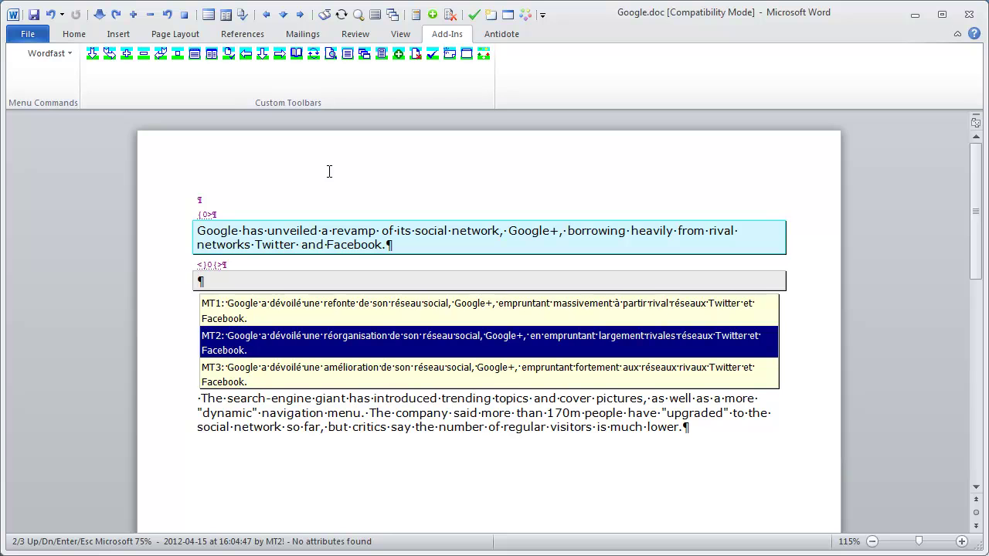
key("Down")
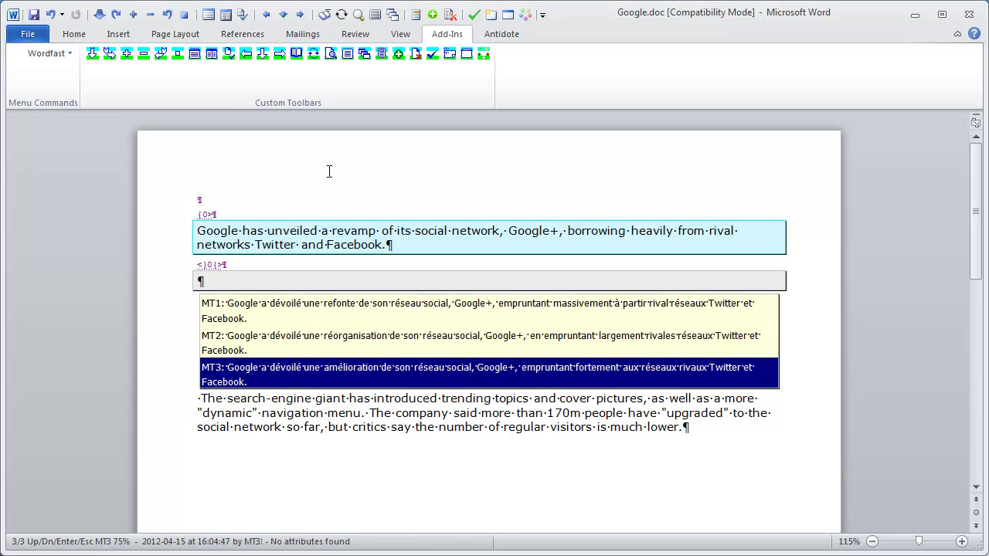
key("Up")
key("Up")
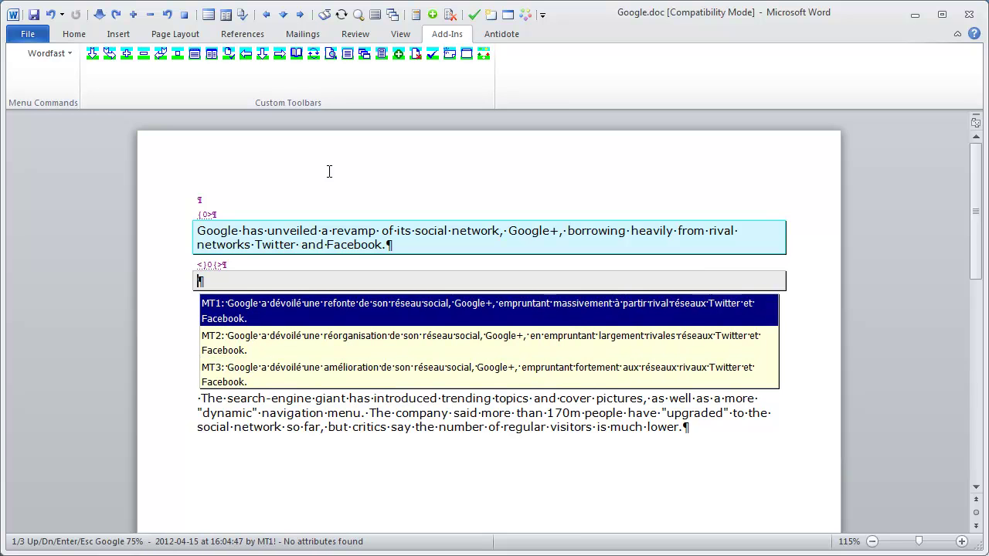
key("Return")
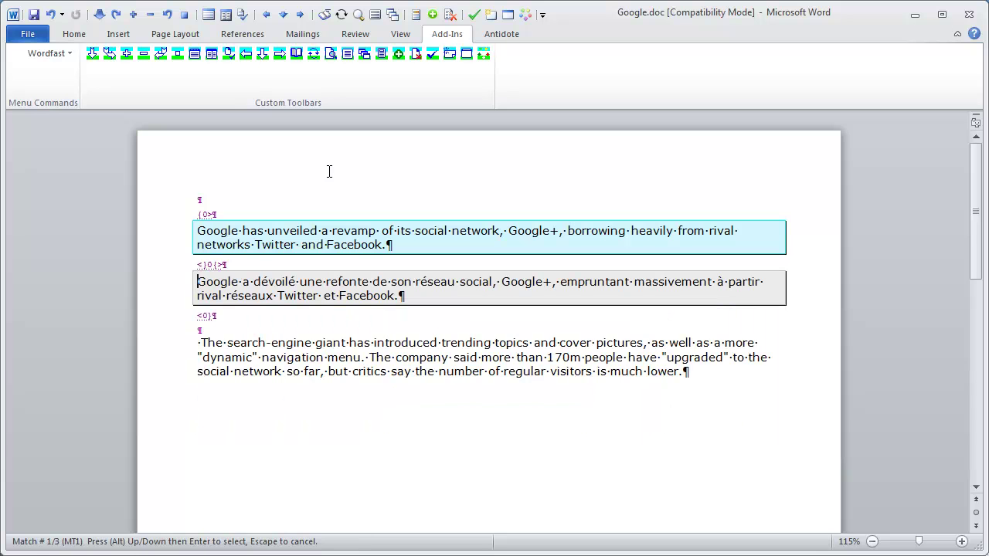
key("alt+Down")
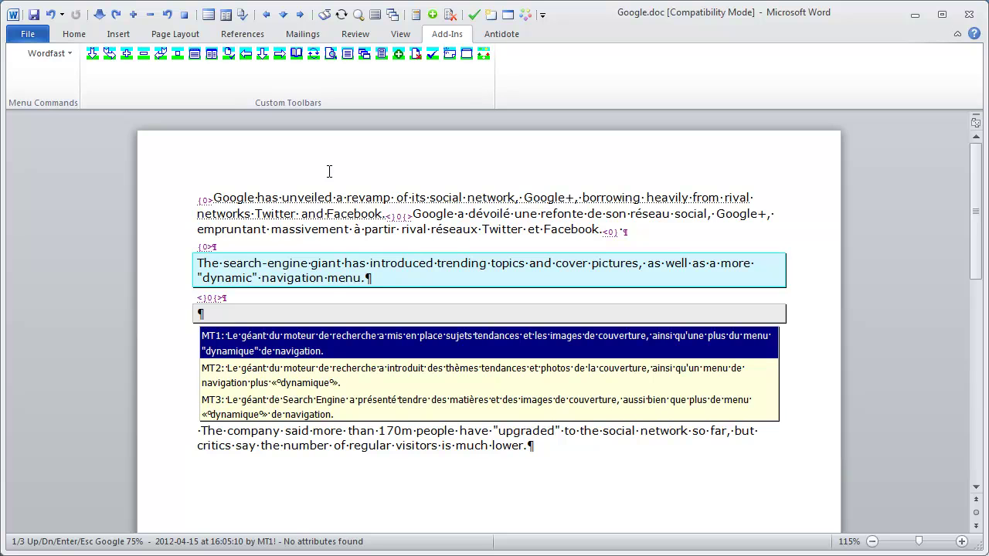
Step: Translate sentence 2 with the second MT suggestion
key("Down")
key("Down")
key("Up")
key("Up")
key("Down")
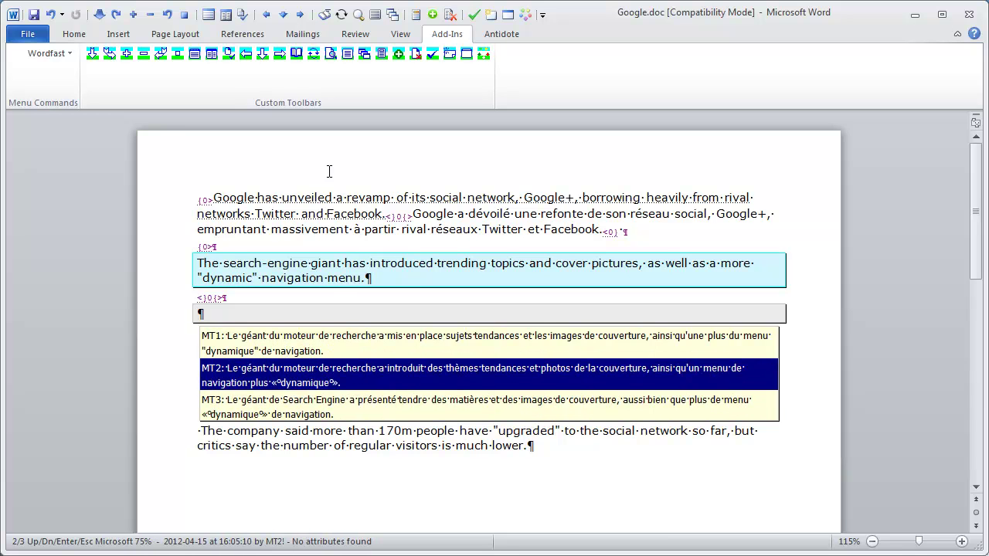
key("Return")
key("alt+Down")
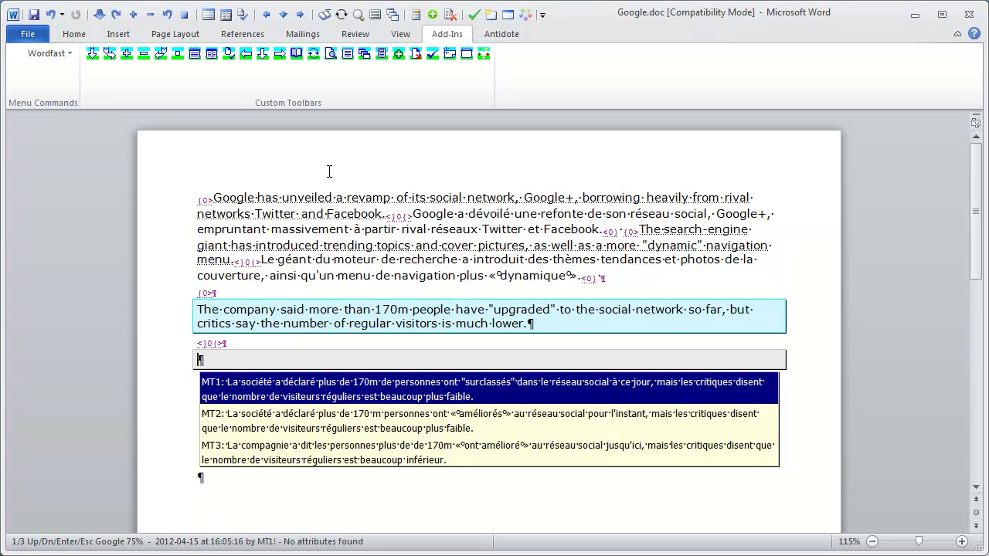
Step: Translate the last sentence with the second MT suggestion and end the session
key("Down")
key("Down")
key("Up")
key("Return")
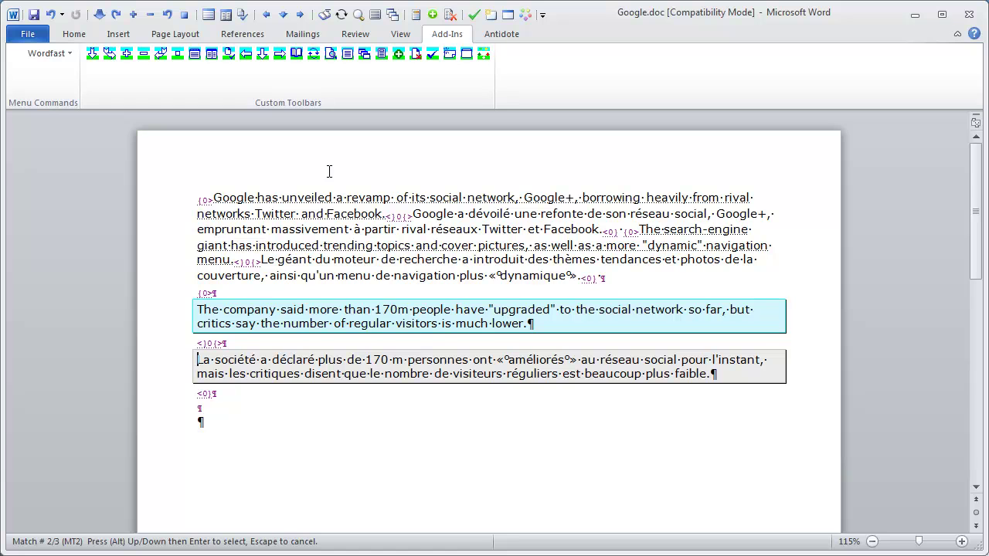
key("alt+End")
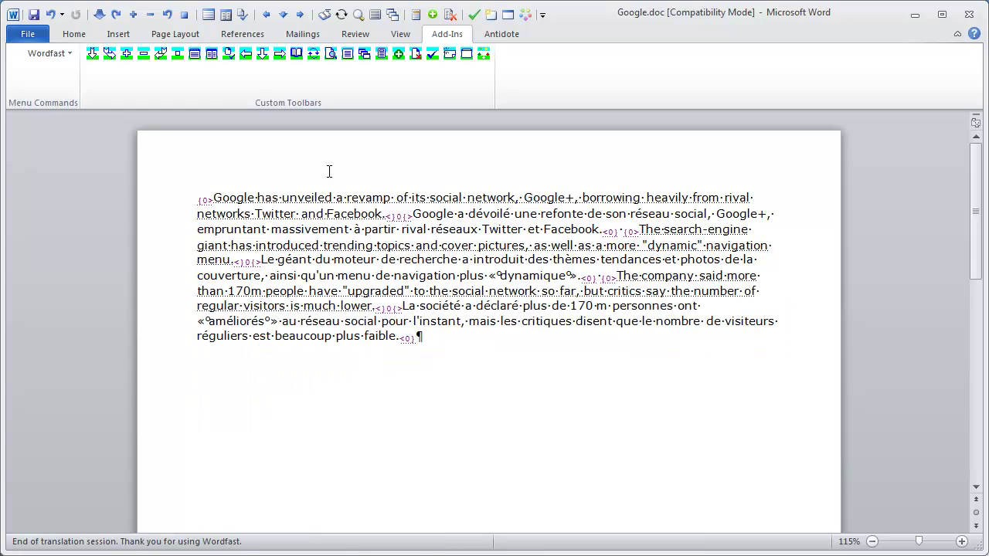